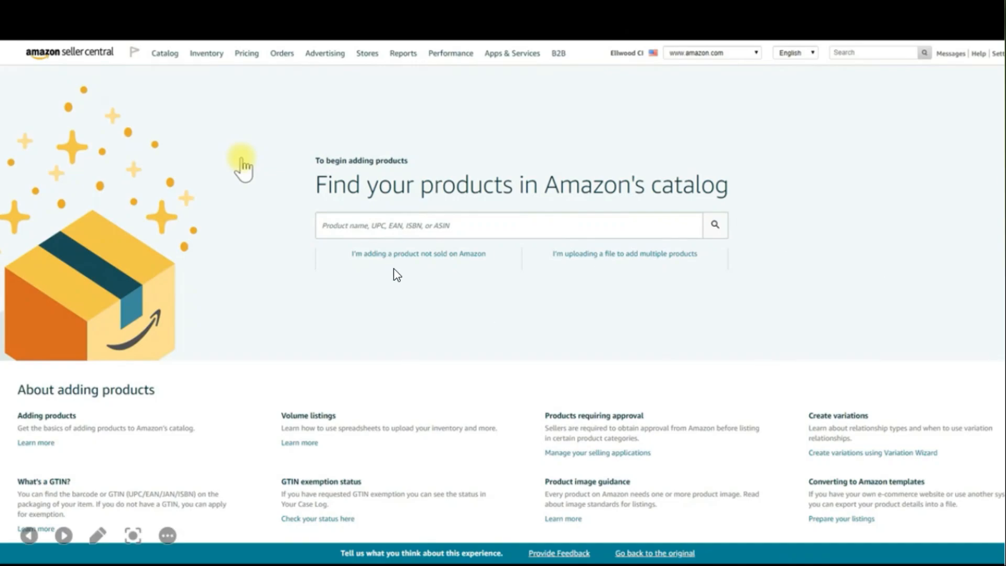
Outline the options for adding a product not sold on Amazon and for uploading a file with temporary screen captures, discarding each one.
{"action": "key", "text": "Print"}
{"action": "left_click_drag", "start_coordinate": [319, 226], "coordinate": [543, 315]}
{"action": "left_click", "coordinate": [530, 329]}
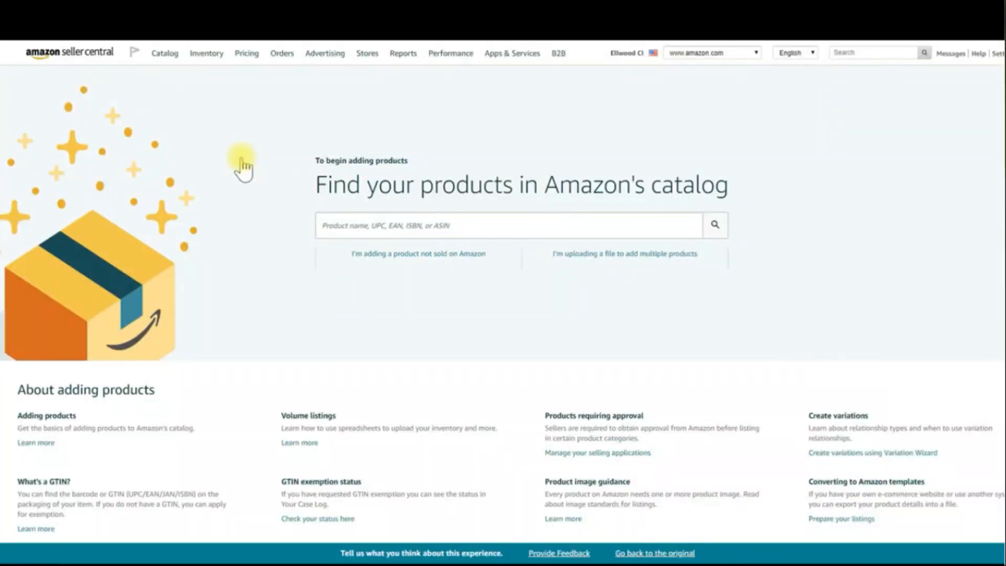
{"action": "key", "text": "Print"}
{"action": "mouse_move", "coordinate": [514, 225]}
{"action": "left_mouse_down"}
{"action": "mouse_move", "coordinate": [734, 341]}
{"action": "mouse_move", "coordinate": [729, 315]}
{"action": "left_mouse_up"}
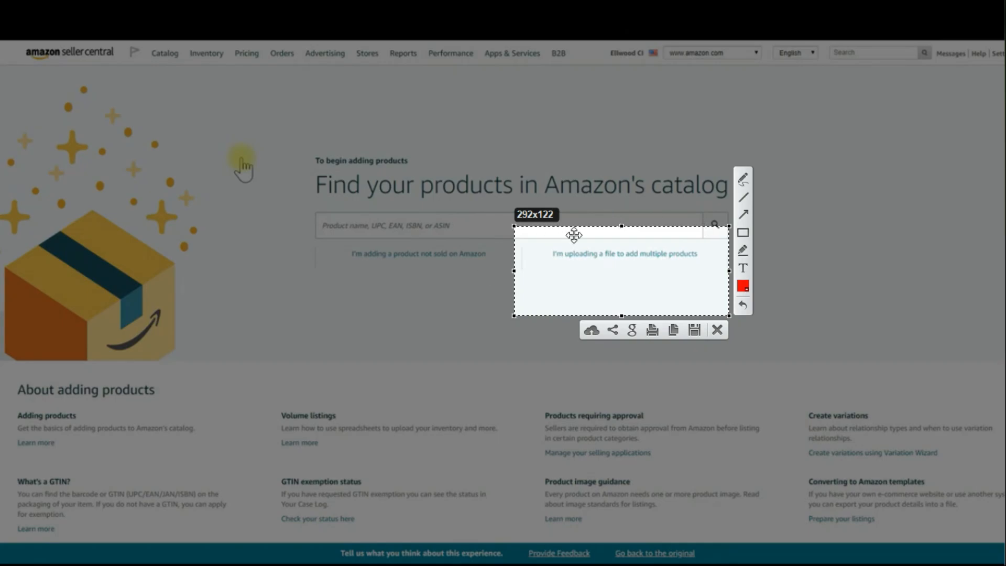
{"action": "left_click", "coordinate": [717, 329]}
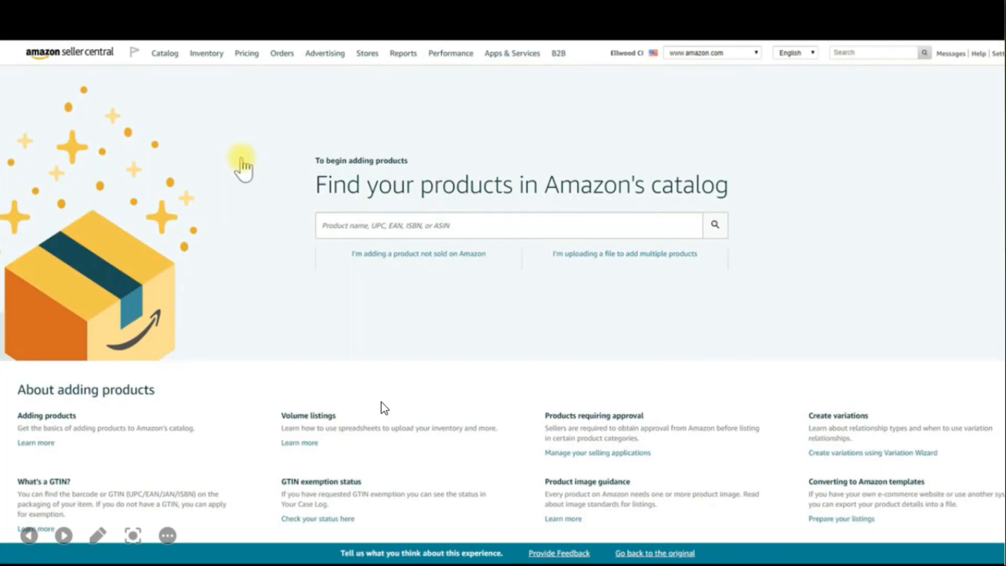
Advance the slideshow through the product category selection to the category search for "in ear headphones".
{"action": "left_click", "coordinate": [440, 282]}
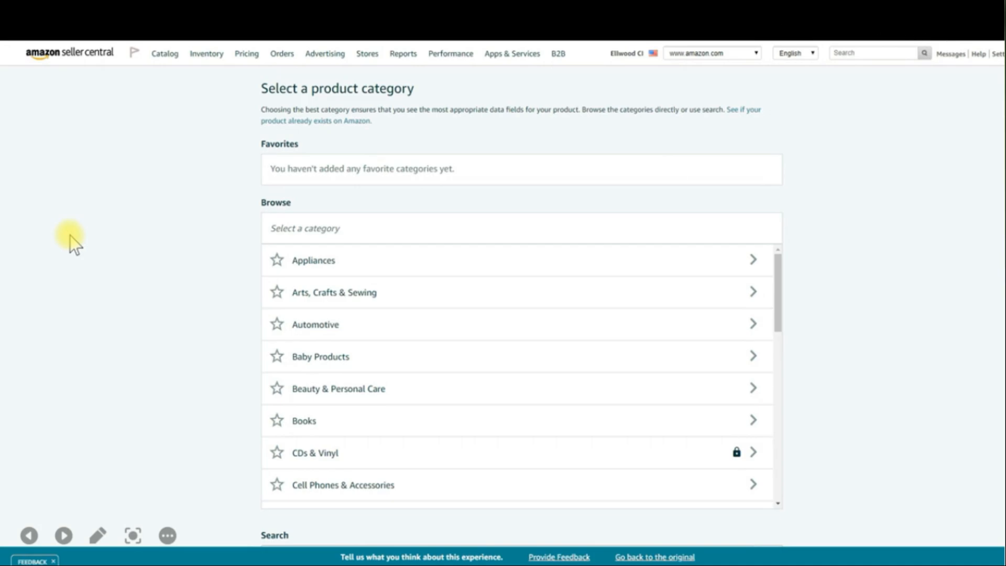
{"action": "left_click", "coordinate": [765, 405]}
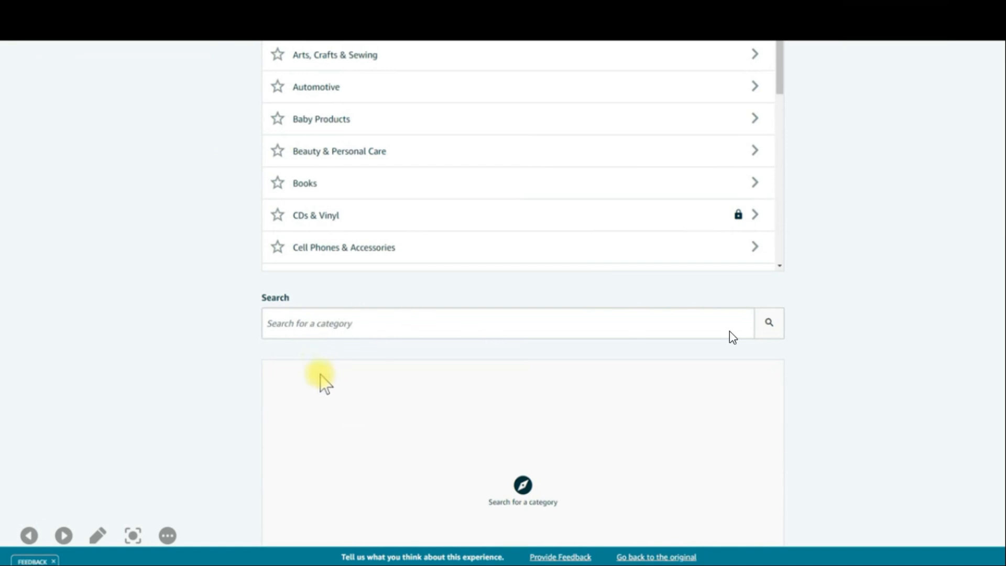
{"action": "left_click", "coordinate": [834, 364]}
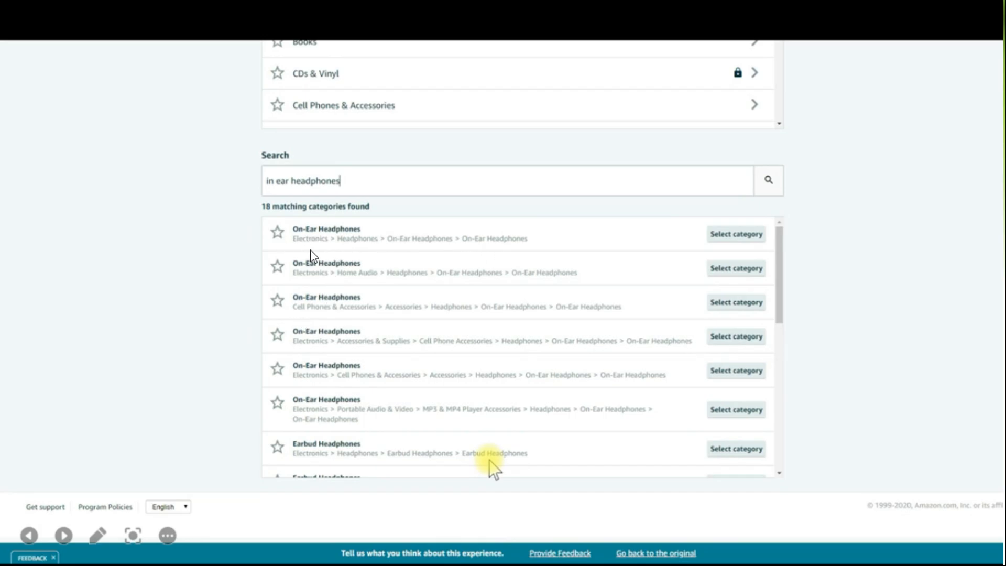
Capture the matching categories area, outline the first four On-Ear Headphones entries with red rectangles, and discard the capture.
{"action": "key", "text": "Print"}
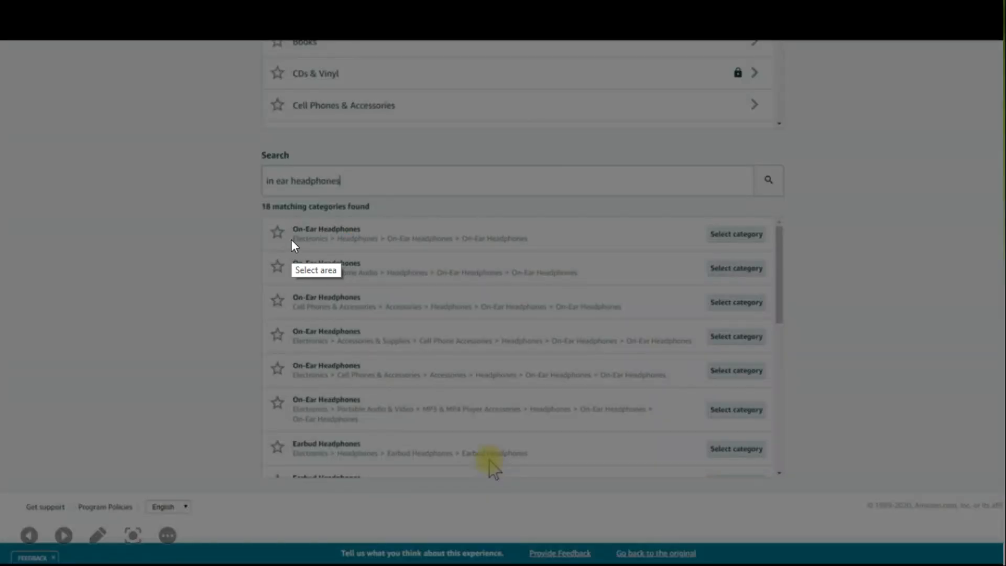
{"action": "left_click_drag", "start_coordinate": [223, 200], "coordinate": [965, 356]}
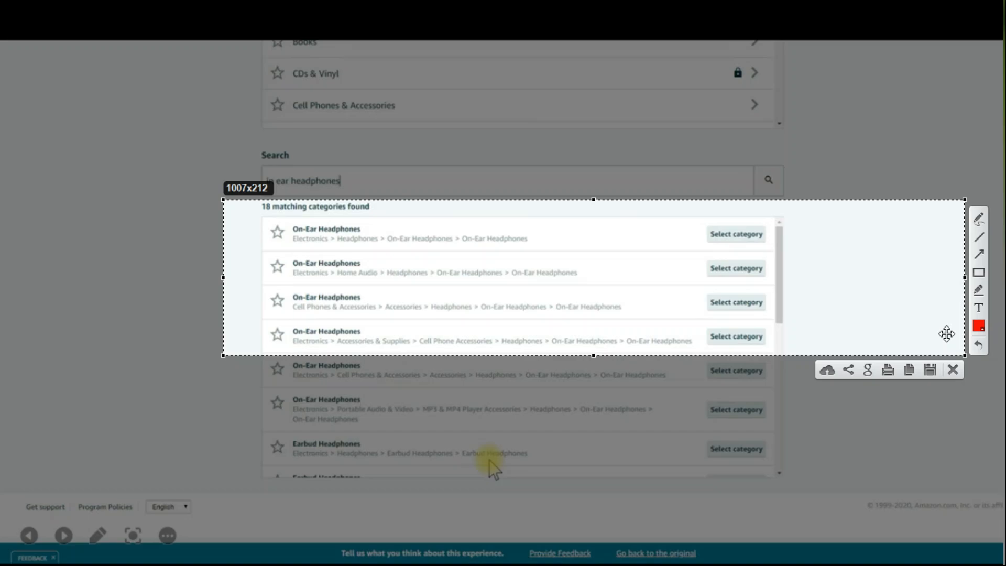
{"action": "left_click", "coordinate": [979, 273]}
{"action": "mouse_move", "coordinate": [284, 224]}
{"action": "left_mouse_down"}
{"action": "mouse_move", "coordinate": [382, 252]}
{"action": "mouse_move", "coordinate": [607, 255]}
{"action": "left_mouse_up"}
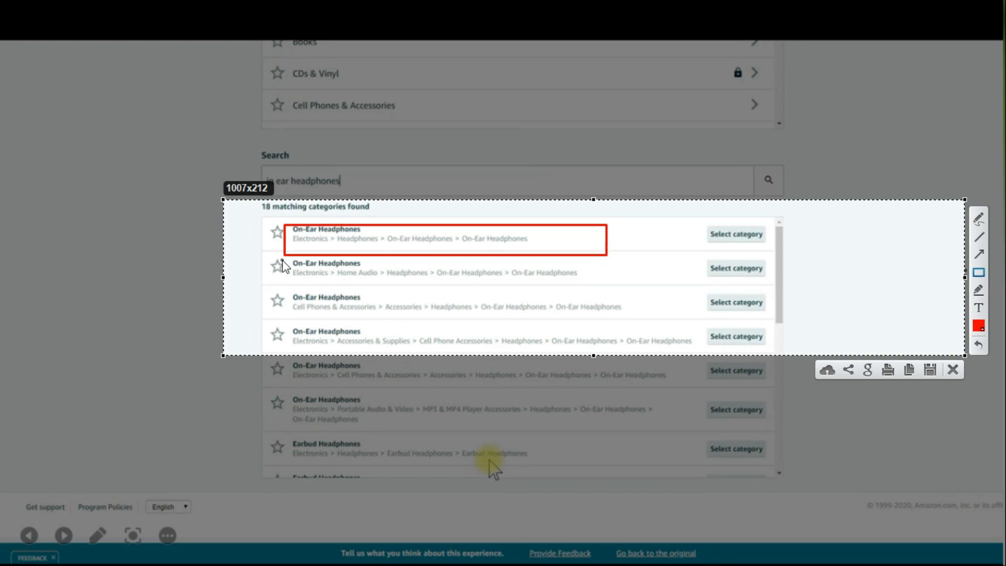
{"action": "left_click_drag", "start_coordinate": [282, 260], "coordinate": [621, 295]}
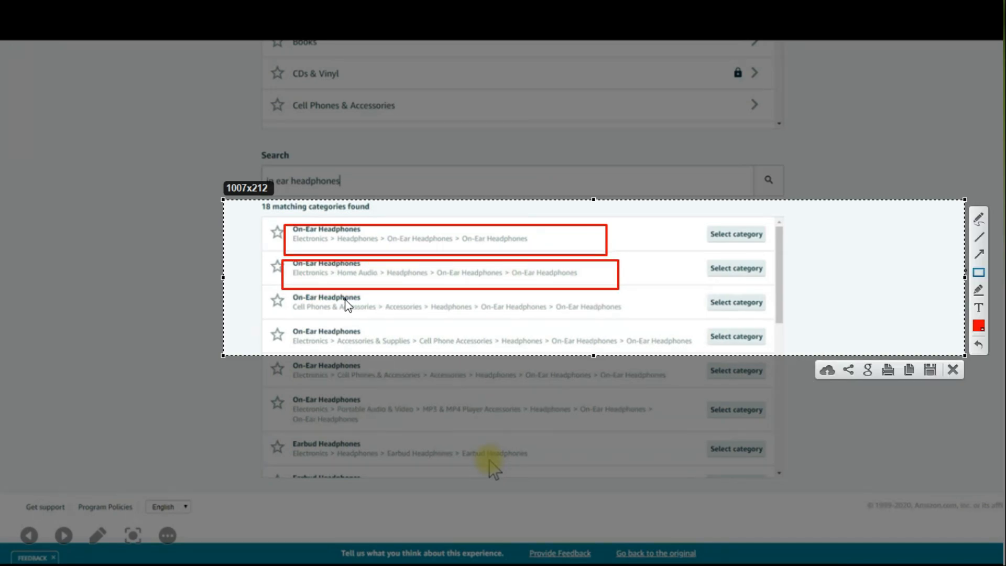
{"action": "left_click_drag", "start_coordinate": [290, 301], "coordinate": [643, 330]}
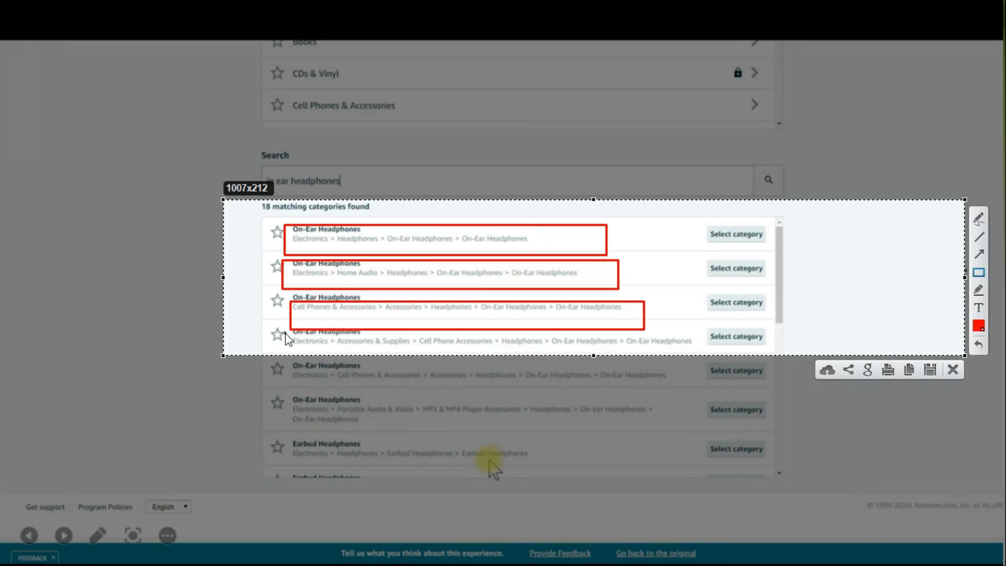
{"action": "left_click_drag", "start_coordinate": [282, 334], "coordinate": [706, 360]}
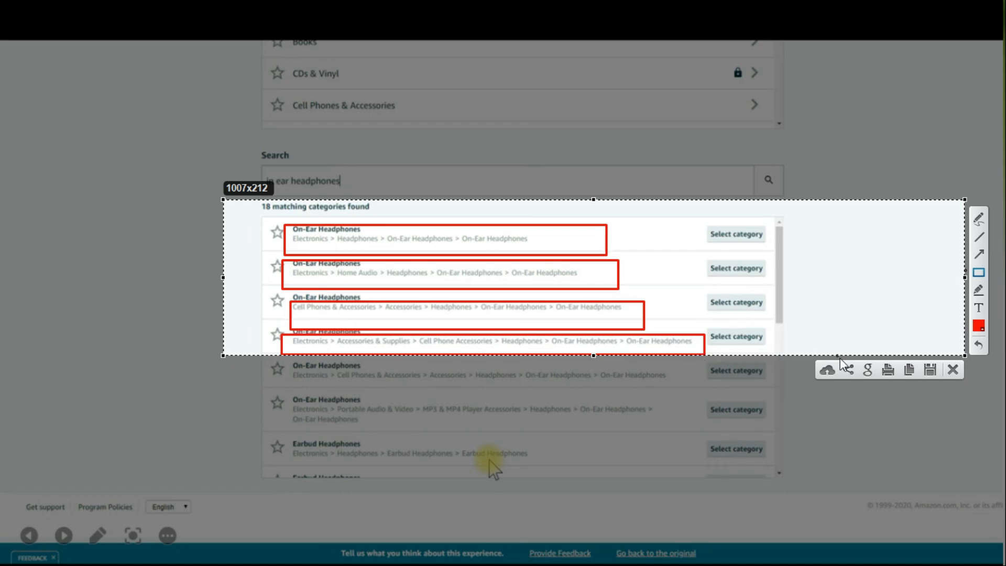
{"action": "left_click", "coordinate": [953, 369]}
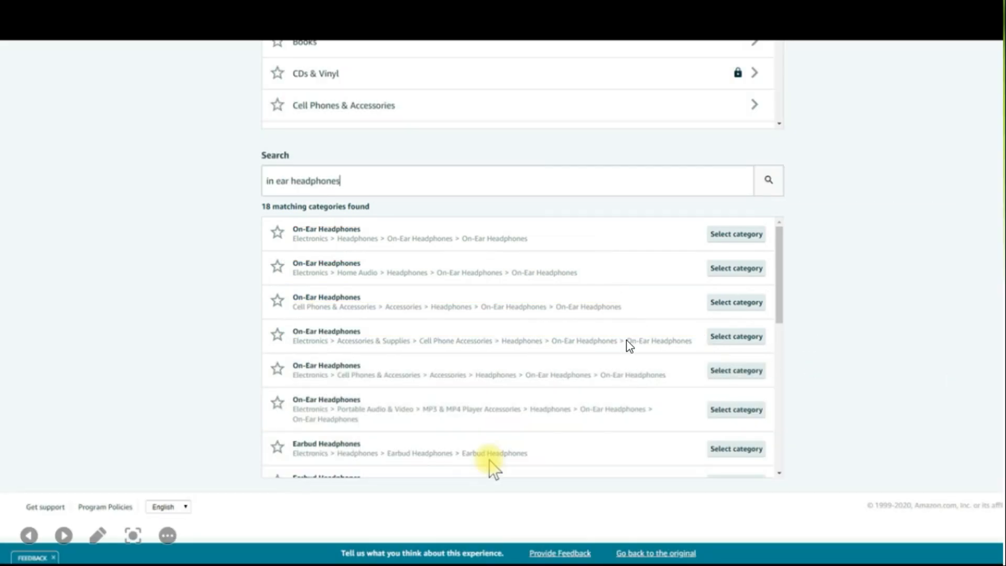
Advance the slideshow through the Vital Info and Variations pages to the Offer page with the Condition and Fulfillment Channel fields.
{"action": "left_click", "coordinate": [489, 460]}
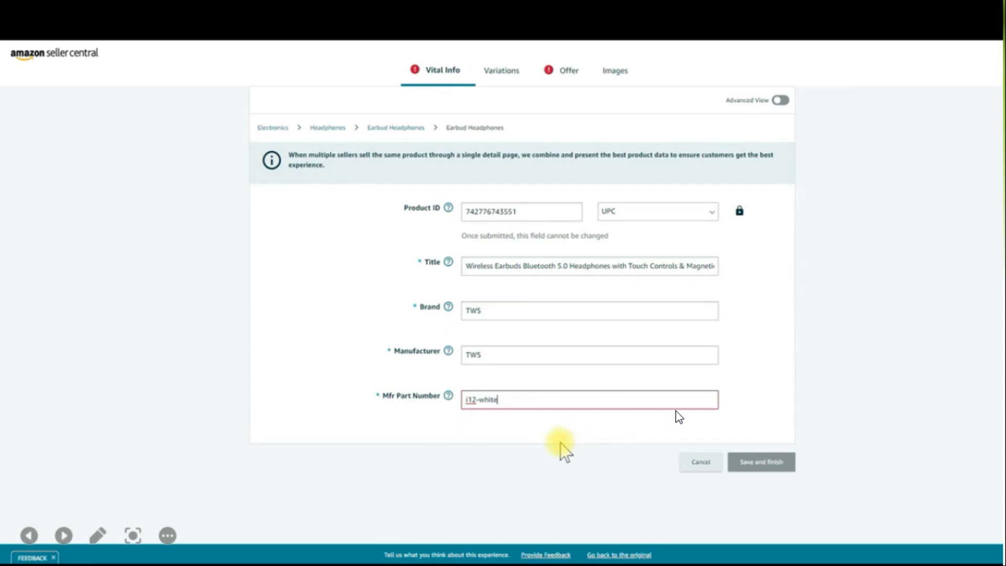
{"action": "left_click", "coordinate": [676, 411]}
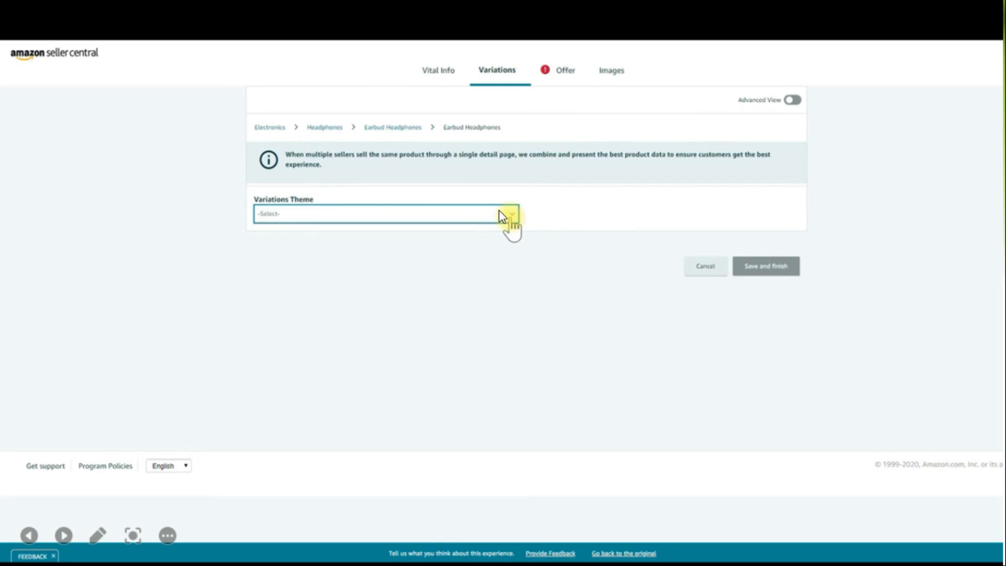
{"action": "left_click", "coordinate": [499, 210]}
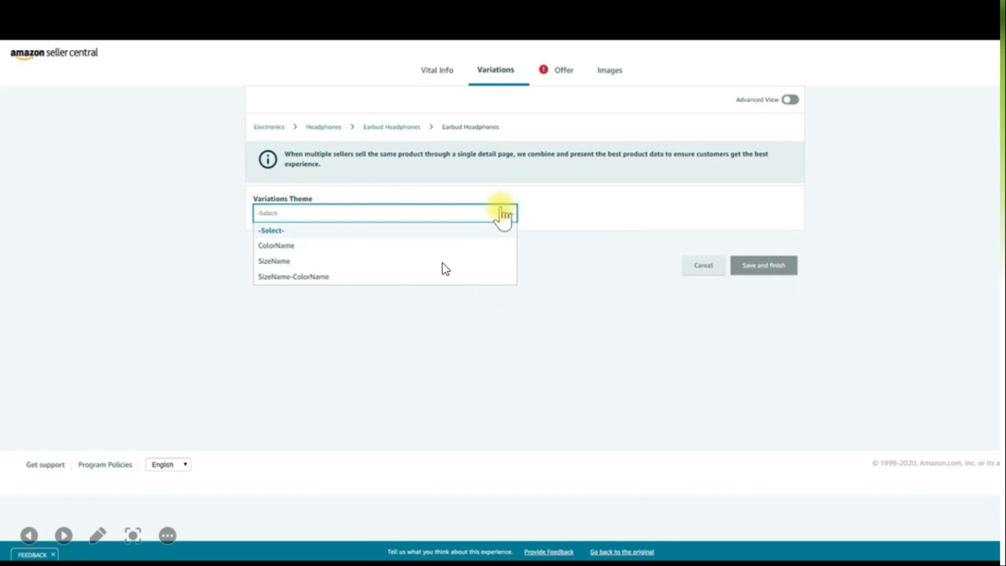
{"action": "left_click", "coordinate": [562, 78]}
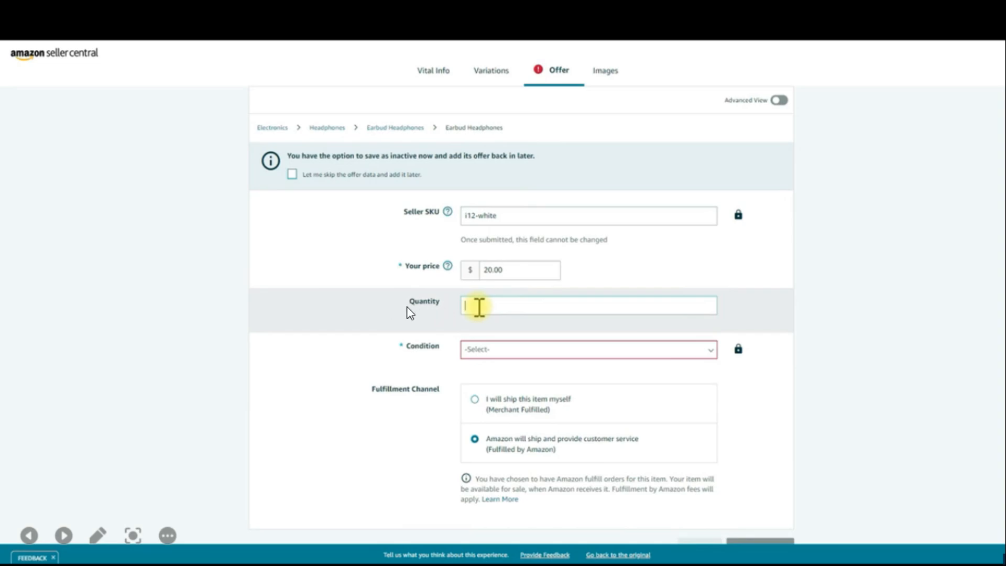
{"action": "left_click", "coordinate": [506, 295]}
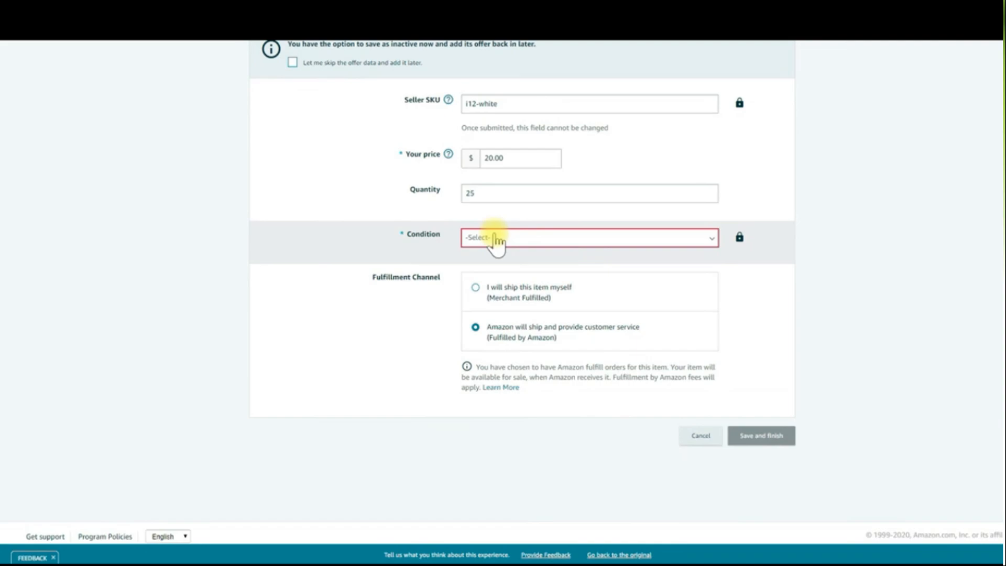
{"action": "left_click", "coordinate": [542, 238]}
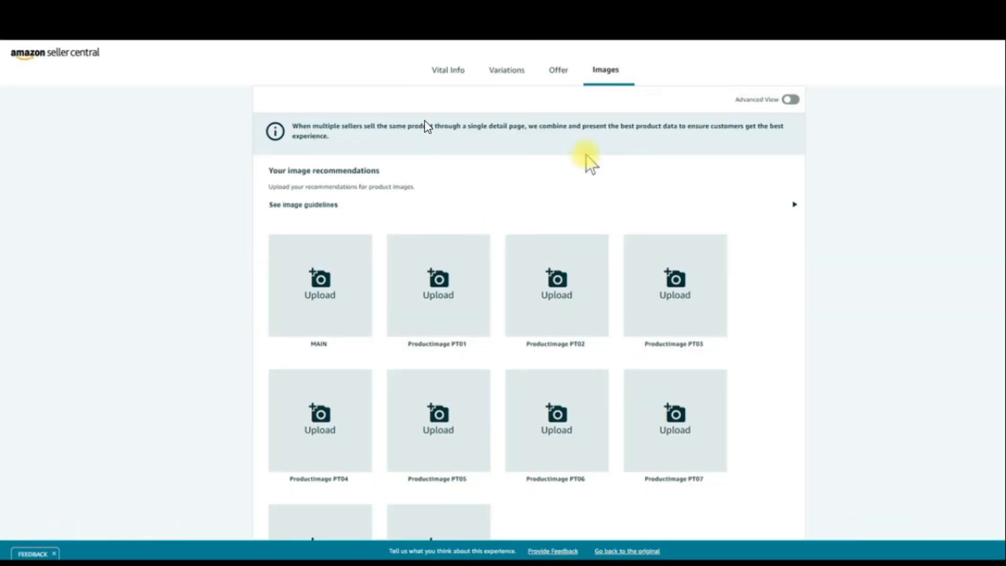
{"action": "key", "text": "Left"}
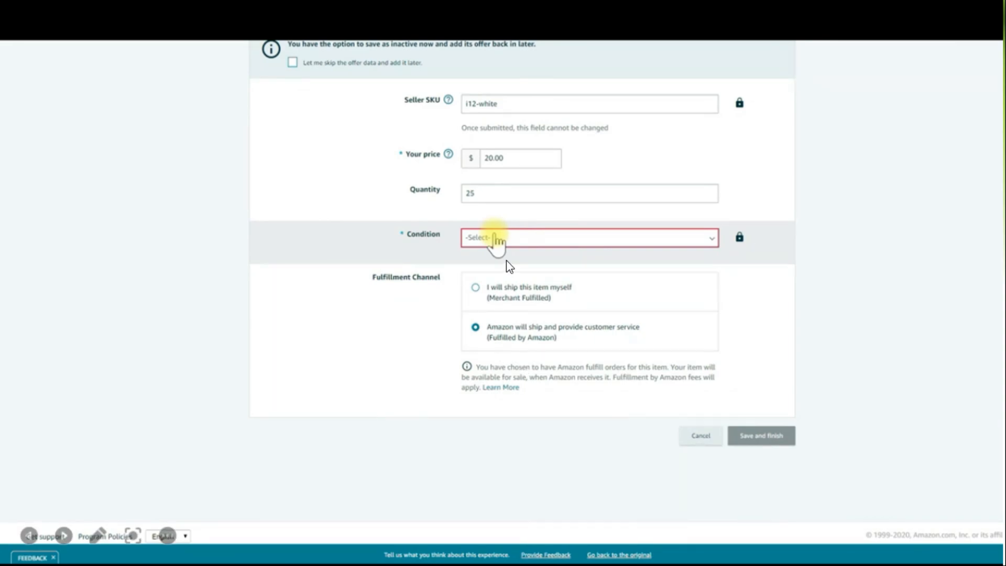
Outline the two Fulfillment Channel options with a temporary screen capture and discard it.
{"action": "key", "text": "Print"}
{"action": "left_click_drag", "start_coordinate": [428, 258], "coordinate": [764, 396]}
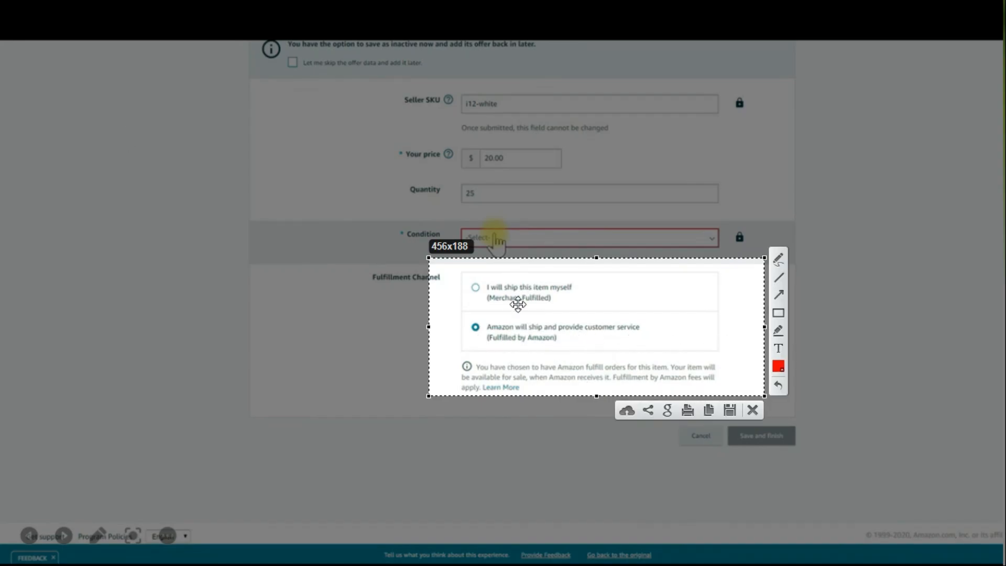
{"action": "left_click", "coordinate": [751, 411]}
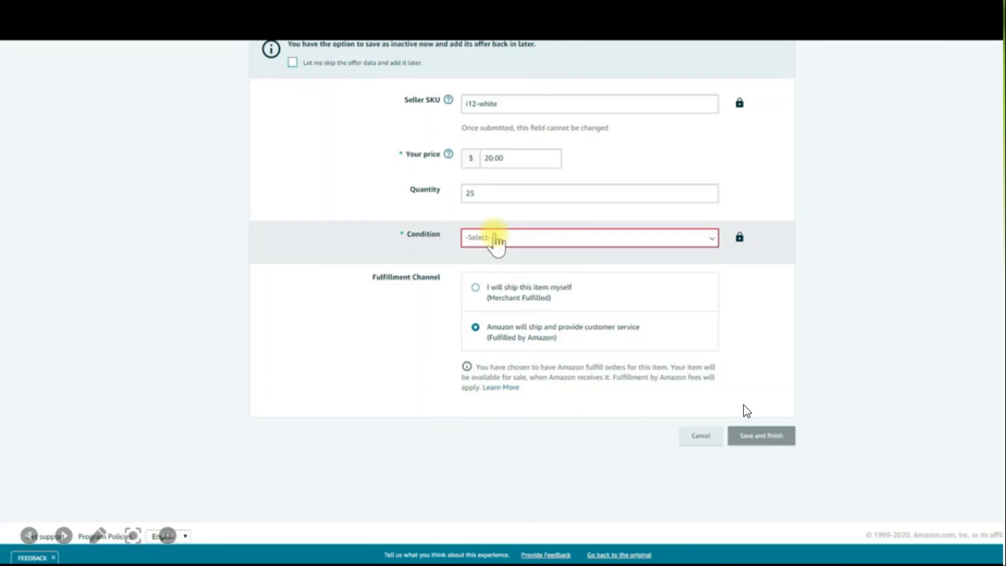
Advance the slideshow through the Images, Advanced View and Keywords pages to the closing slide.
{"action": "left_click", "coordinate": [744, 405]}
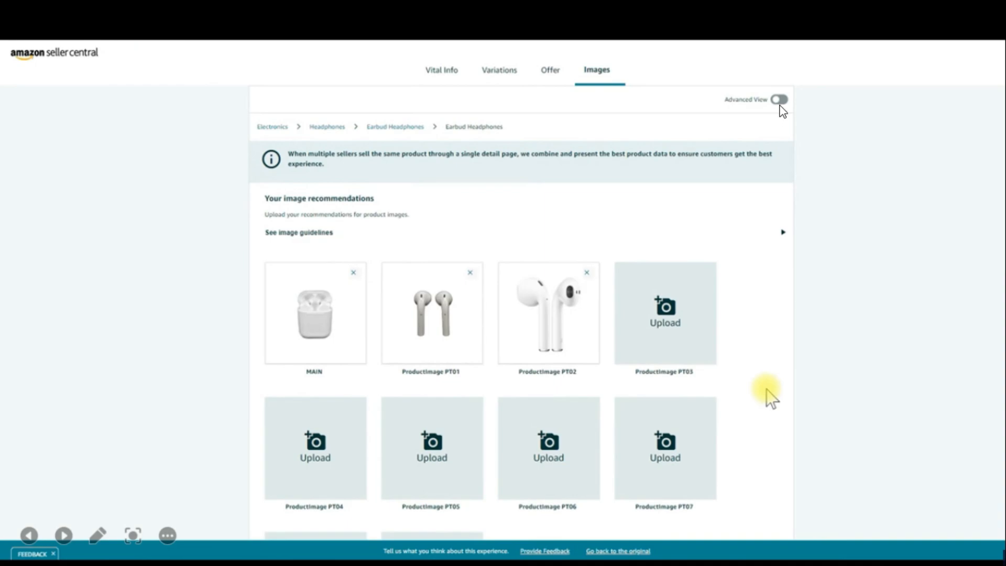
{"action": "left_click", "coordinate": [774, 101]}
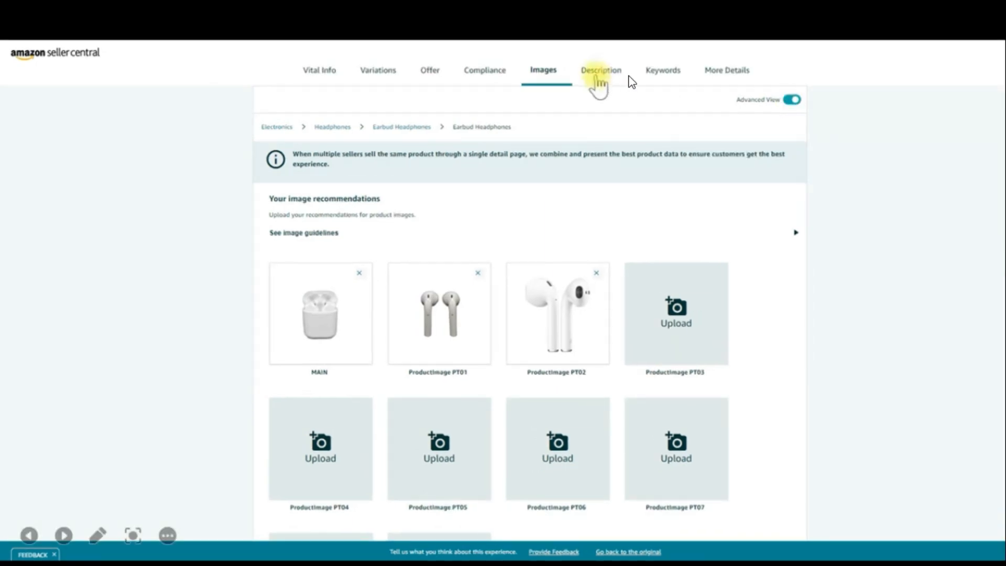
{"action": "left_click", "coordinate": [590, 74]}
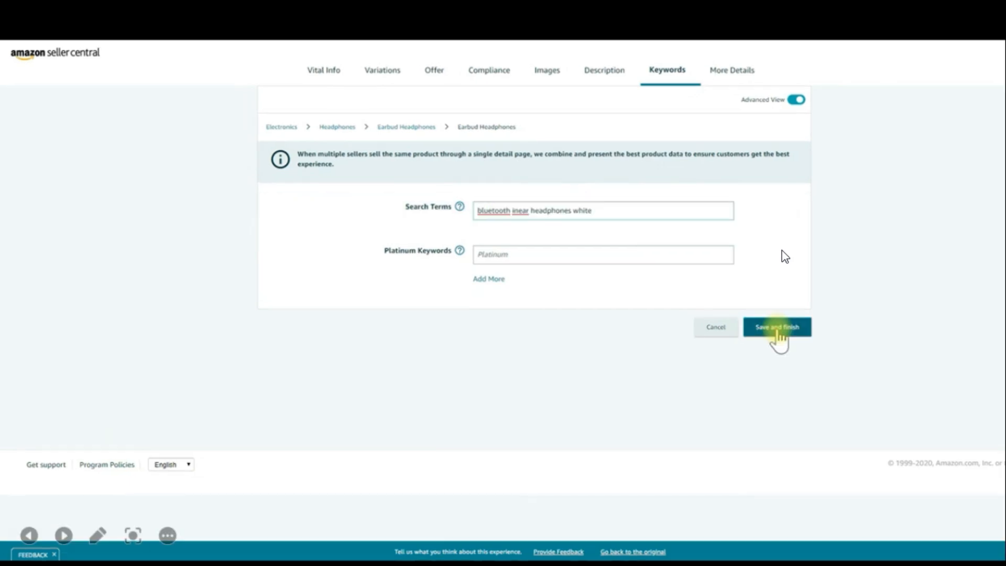
{"action": "left_click", "coordinate": [791, 334]}
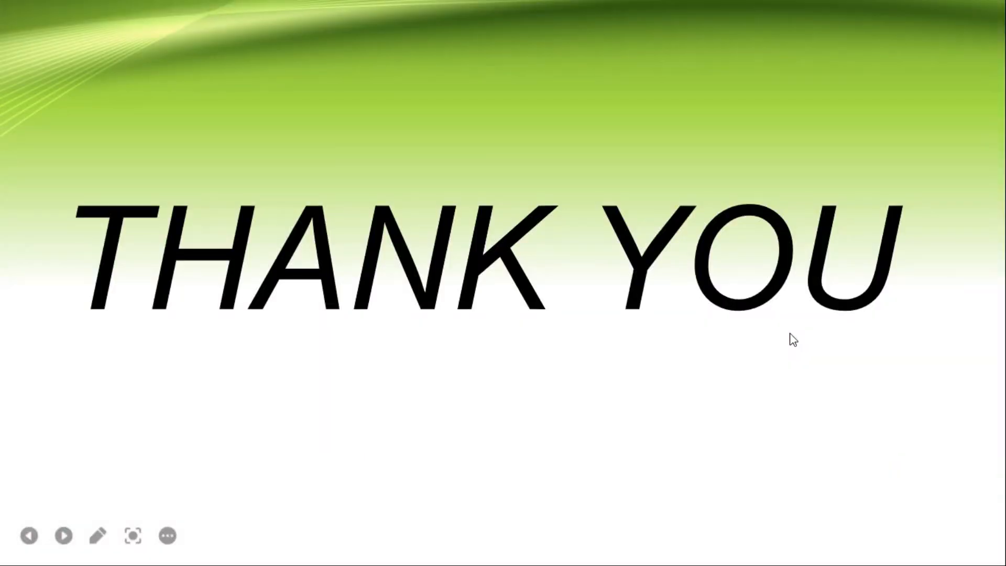